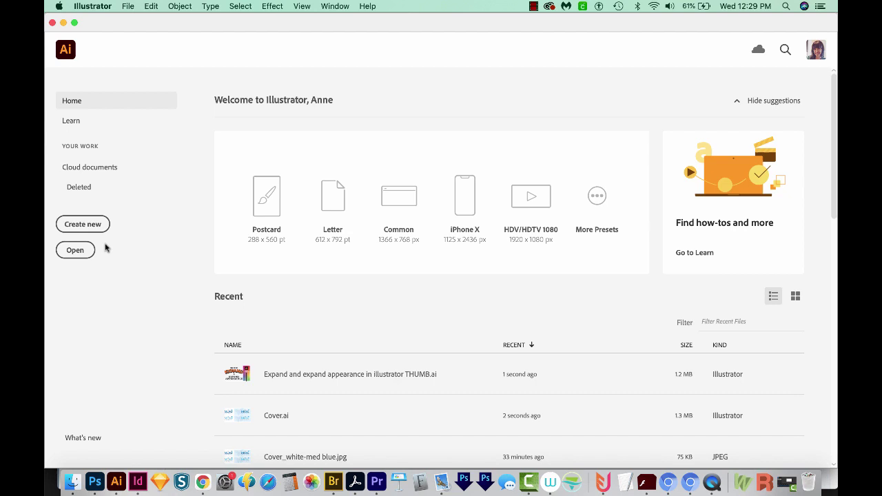
Step: Create a blank document from the Print tab's Letter preset, 612 × 792 pt
{"action": "left_click", "coordinate": [88, 225]}
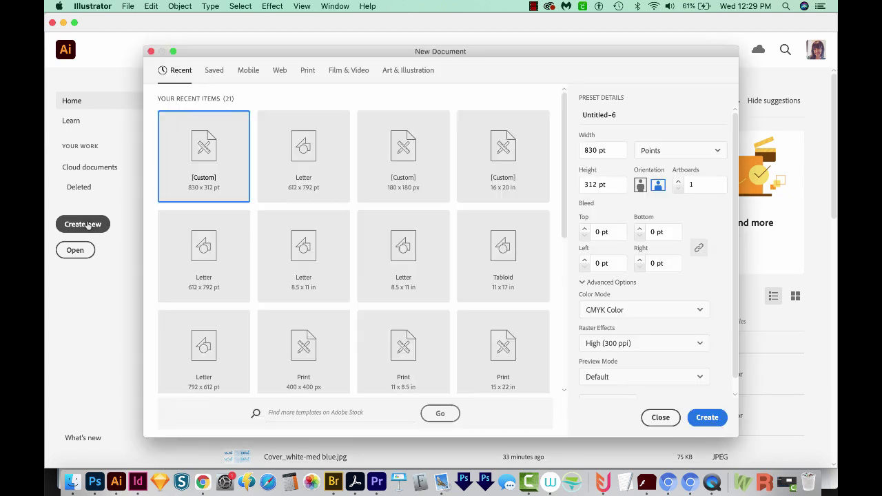
{"action": "left_click", "coordinate": [308, 72]}
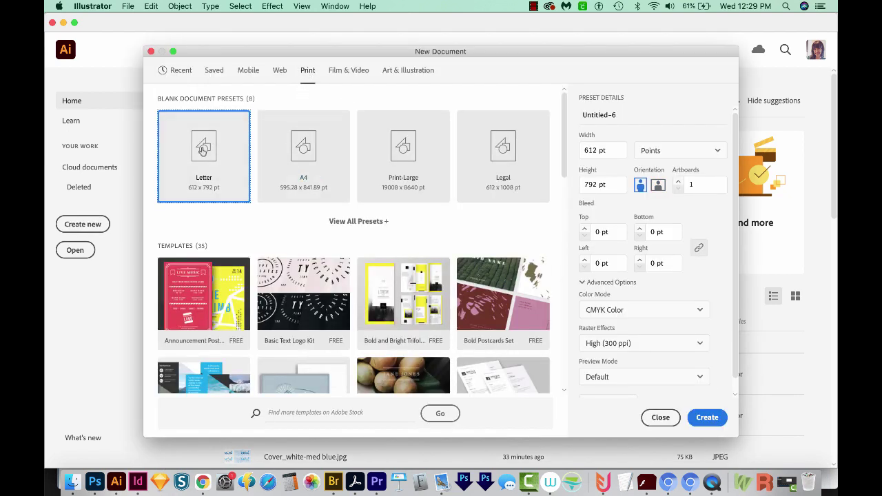
{"action": "left_click", "coordinate": [706, 418]}
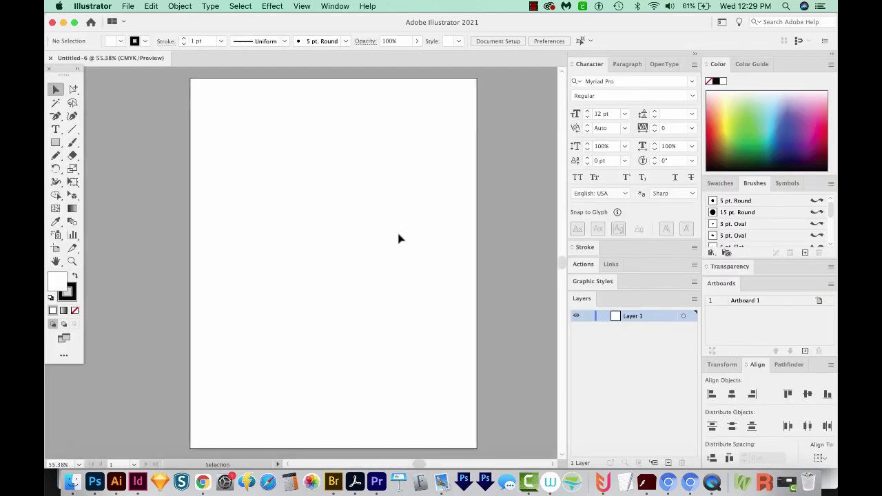
Step: Draw a straight horizontal line near the top of the page with the Pen tool
{"action": "key", "text": "p"}
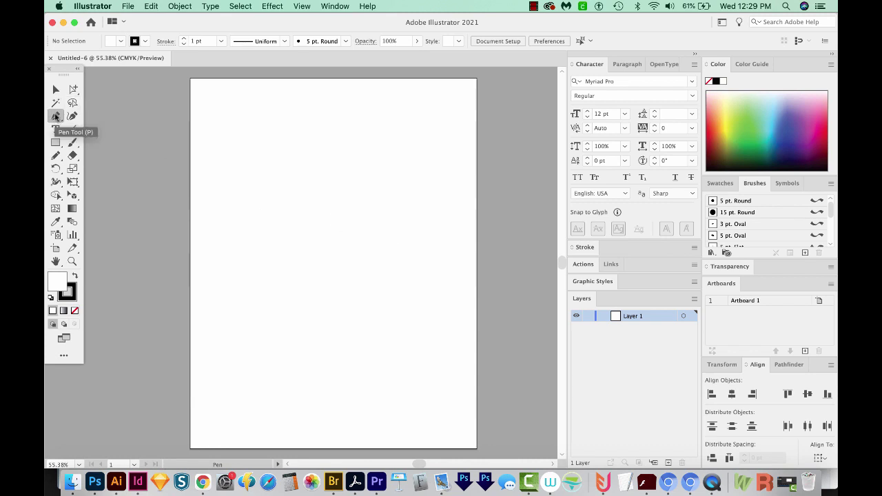
{"action": "left_click", "coordinate": [242, 175]}
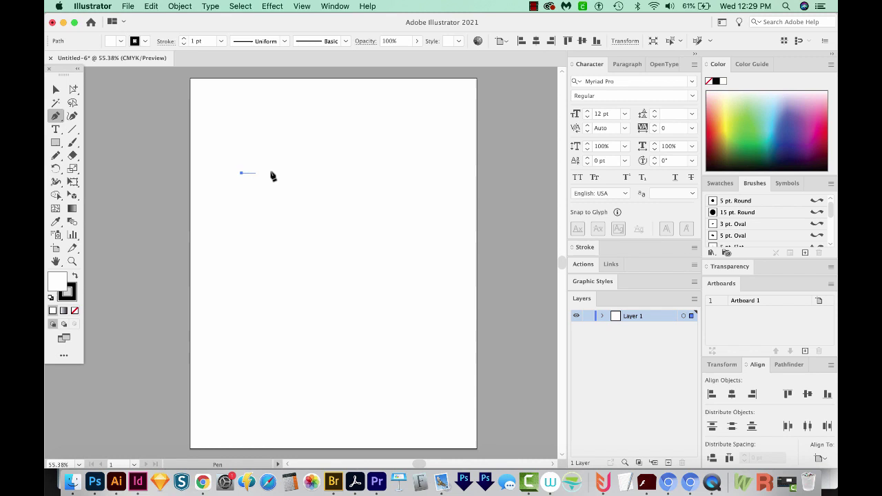
{"action": "left_click", "coordinate": [378, 173]}
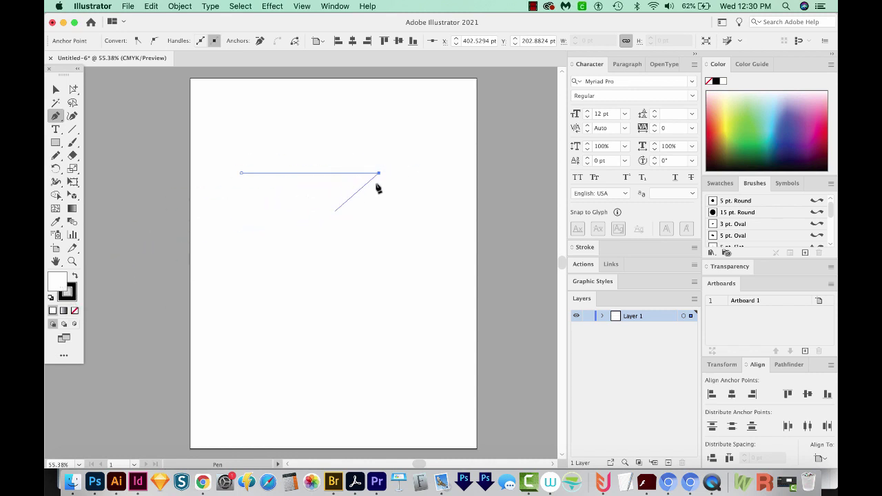
Step: Raise the line's stroke weight to 7 pt in the Stroke panel
{"action": "left_click", "coordinate": [583, 248]}
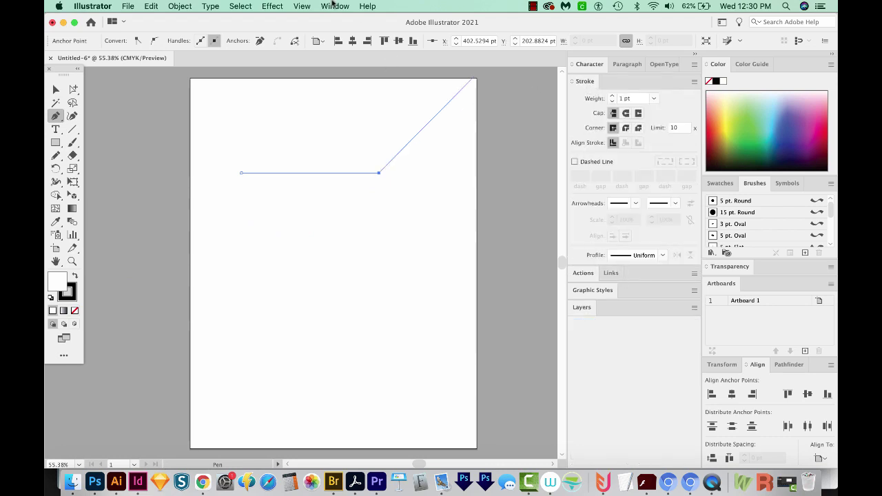
{"action": "left_click", "coordinate": [335, 6]}
{"action": "scroll", "coordinate": [390, 423], "scroll_direction": "down", "scroll_amount": 3}
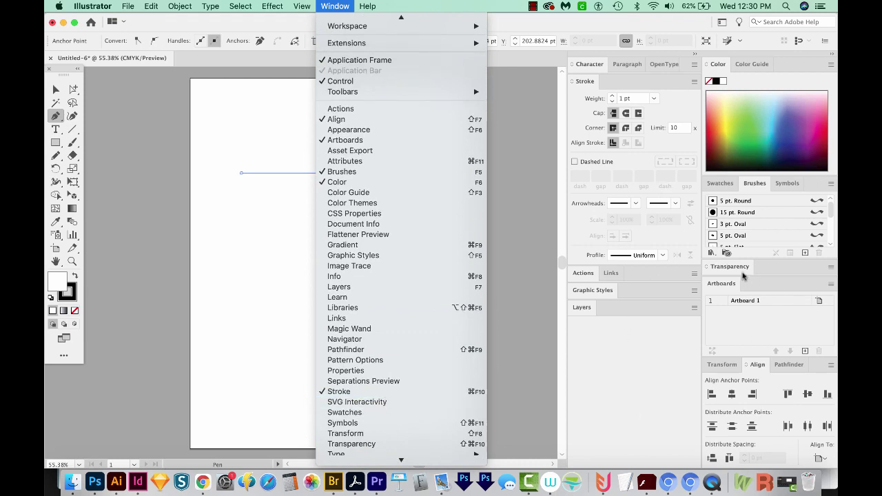
{"action": "left_click", "coordinate": [521, 207]}
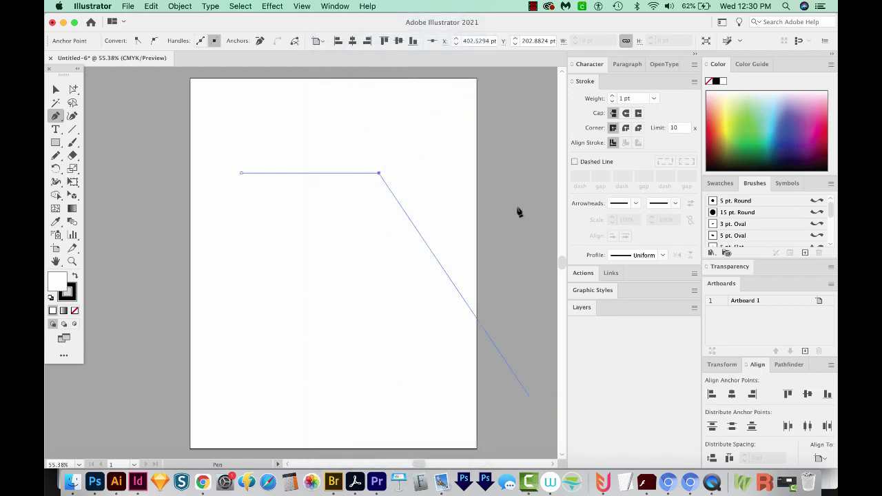
{"action": "left_click", "coordinate": [612, 97]}
{"action": "left_click", "coordinate": [612, 97]}
{"action": "left_click", "coordinate": [612, 97]}
{"action": "left_click", "coordinate": [612, 97]}
{"action": "left_click", "coordinate": [611, 97]}
{"action": "left_click", "coordinate": [611, 97]}
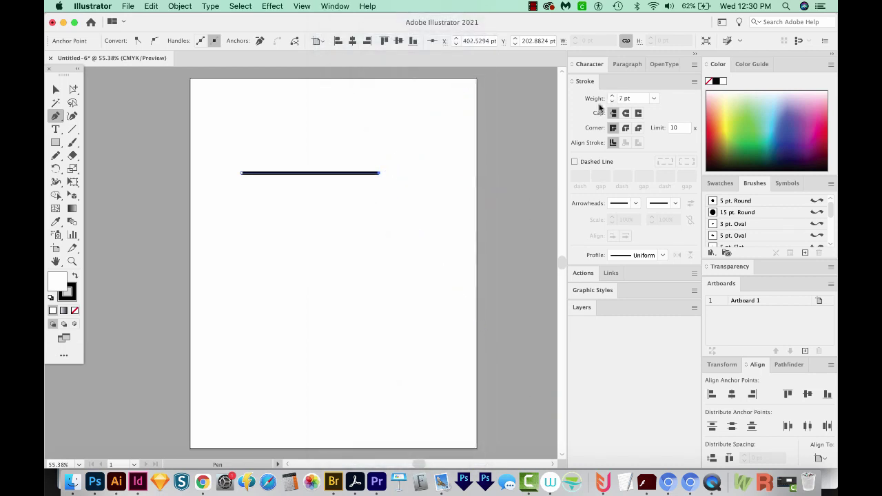
{"action": "key", "text": "v"}
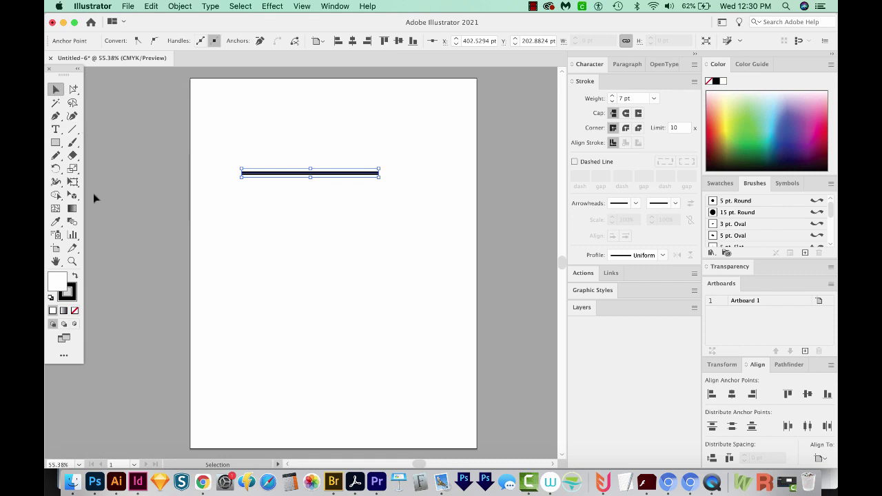
Step: Apply a smooth Zig Zag effect to the line, size 8 pt, 14 ridges per segment
{"action": "left_click", "coordinate": [277, 6]}
{"action": "mouse_move", "coordinate": [311, 107]}
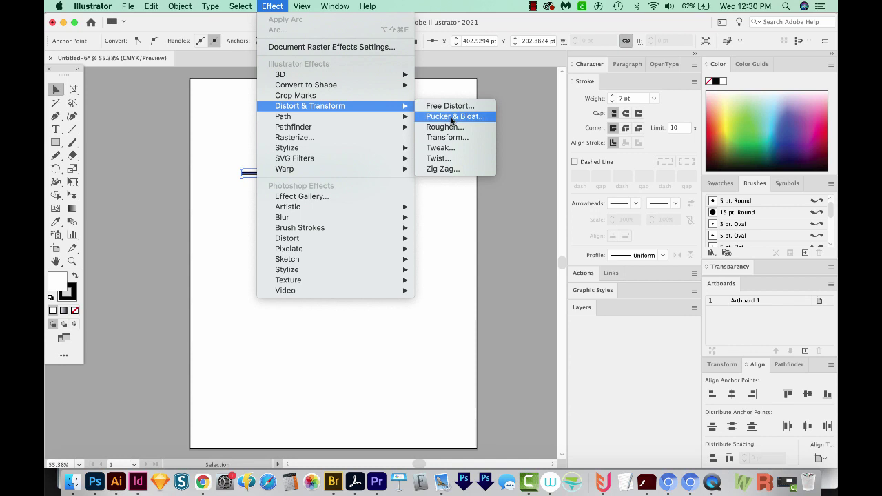
{"action": "left_click", "coordinate": [447, 169]}
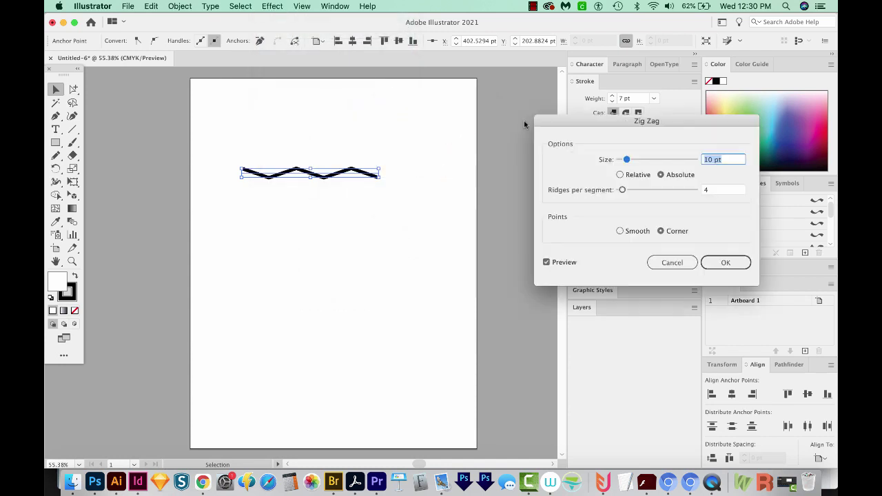
{"action": "left_click_drag", "start_coordinate": [634, 122], "coordinate": [567, 116]}
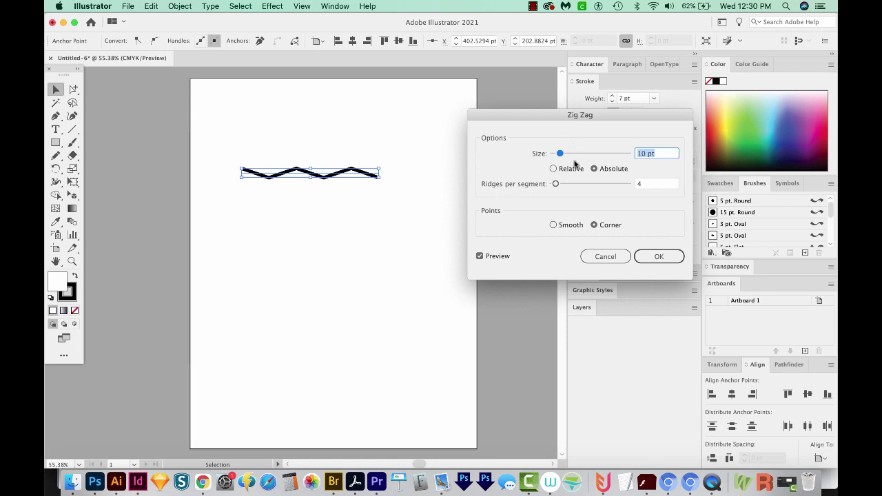
{"action": "left_click", "coordinate": [553, 225]}
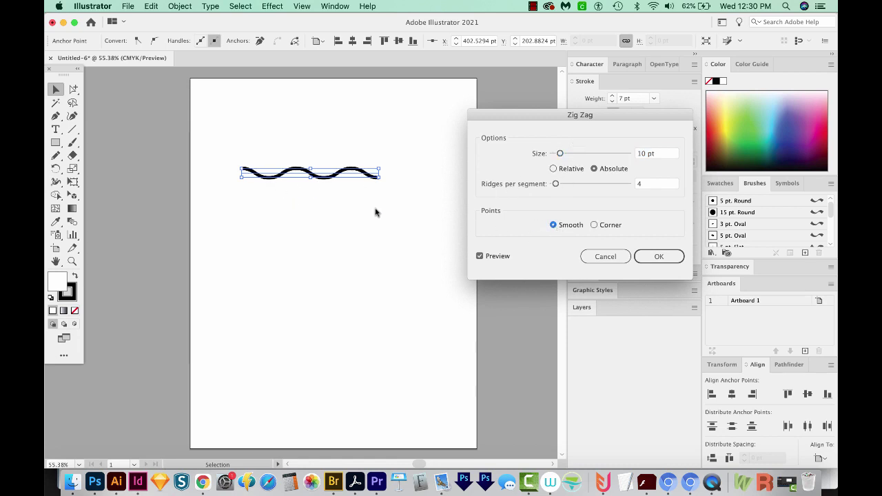
{"action": "left_click_drag", "start_coordinate": [555, 184], "coordinate": [558, 157]}
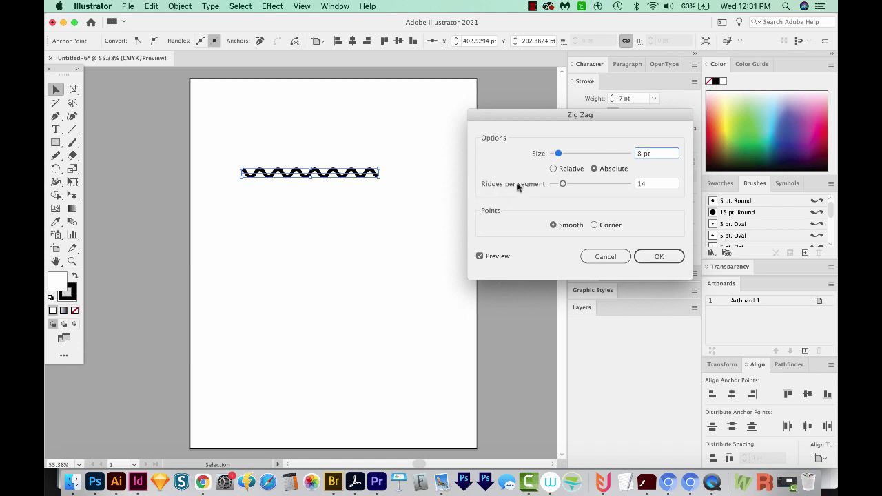
{"action": "left_click", "coordinate": [652, 256]}
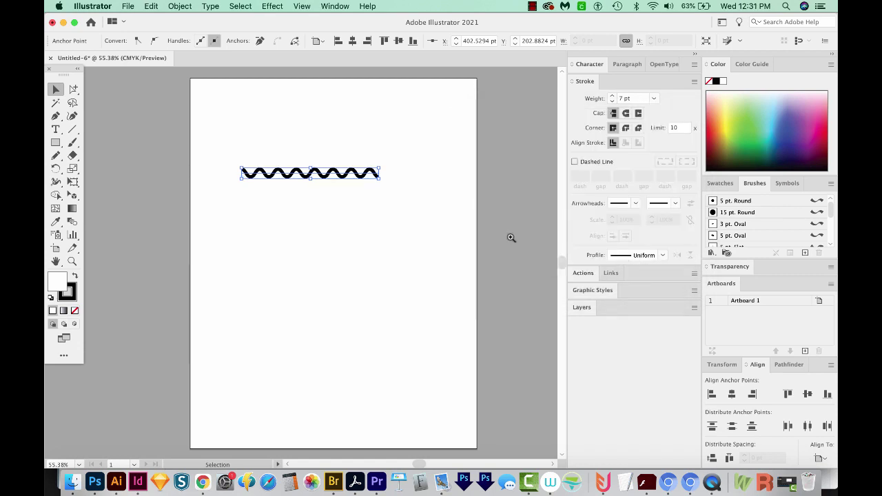
Step: Zoom in on the wave and delete its white fill in the Appearance panel
{"action": "key", "text": "z"}
{"action": "mouse_move", "coordinate": [216, 145]}
{"action": "left_mouse_down"}
{"action": "mouse_move", "coordinate": [374, 232]}
{"action": "mouse_move", "coordinate": [402, 231]}
{"action": "left_mouse_up"}
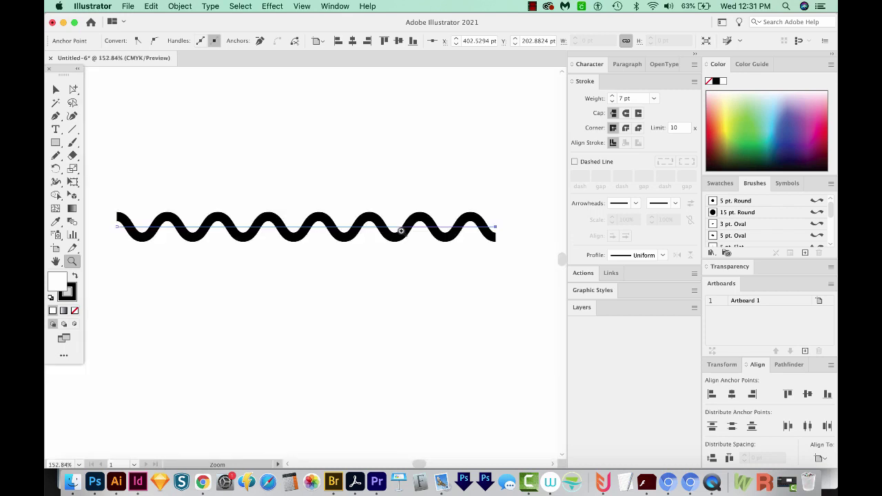
{"action": "scroll", "coordinate": [338, 330], "scroll_direction": "left", "scroll_amount": 2}
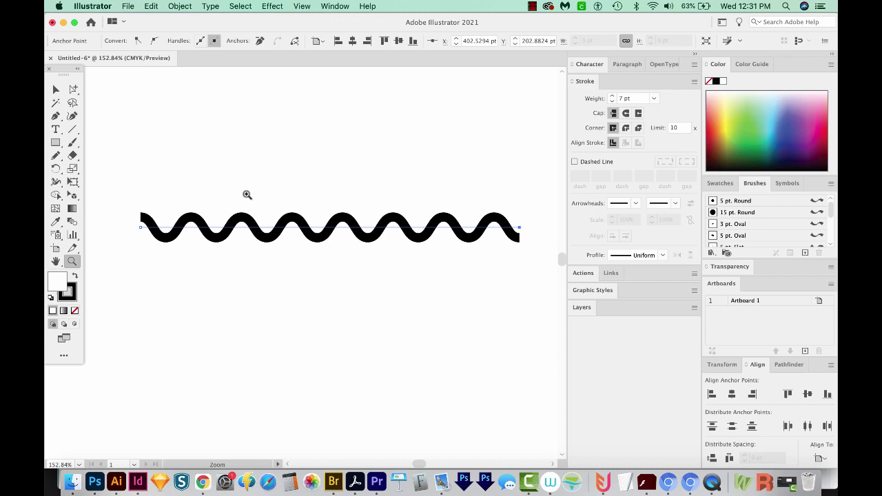
{"action": "left_click", "coordinate": [341, 8]}
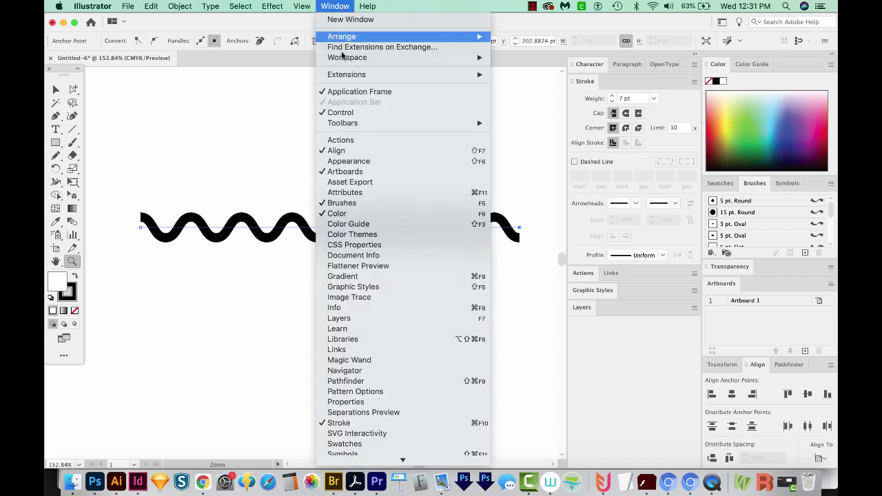
{"action": "left_click", "coordinate": [358, 161]}
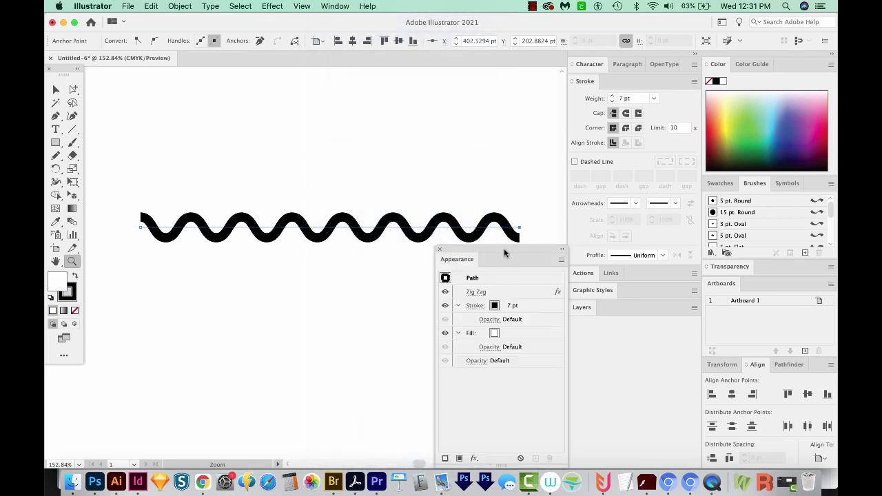
{"action": "mouse_move", "coordinate": [507, 254]}
{"action": "left_mouse_down"}
{"action": "mouse_move", "coordinate": [503, 245]}
{"action": "mouse_move", "coordinate": [508, 251]}
{"action": "left_mouse_up"}
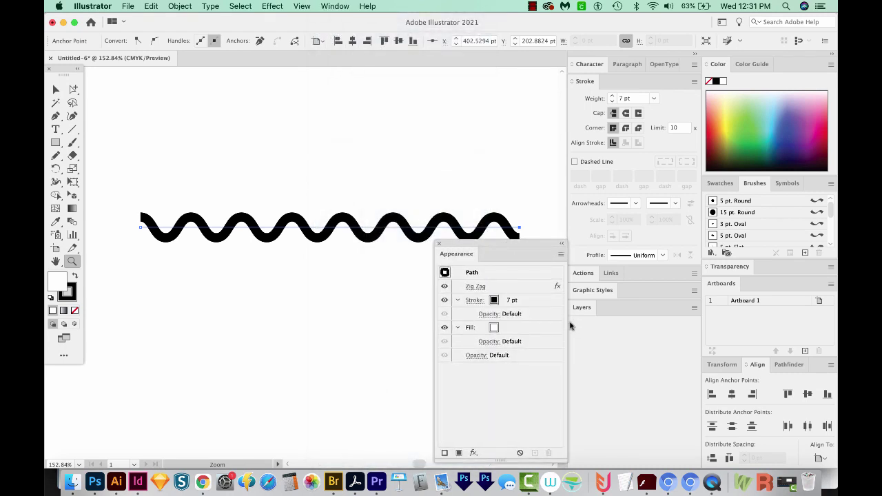
{"action": "left_click", "coordinate": [503, 330]}
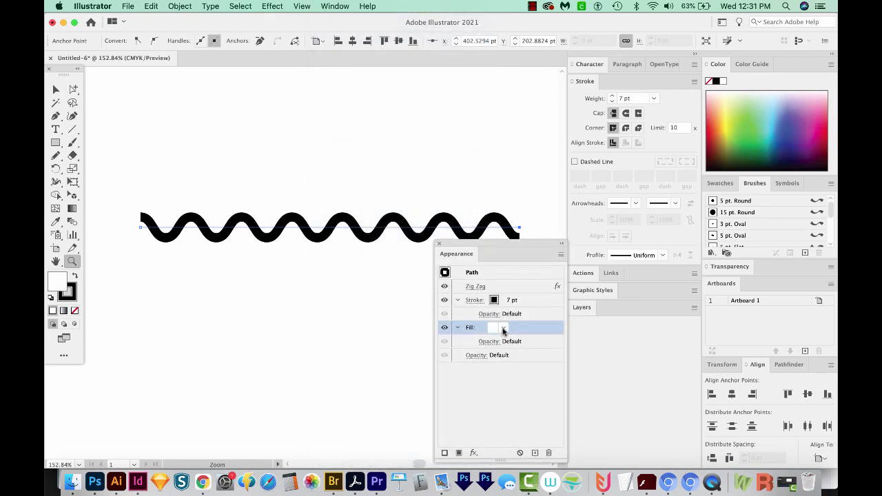
{"action": "left_click", "coordinate": [549, 453]}
Step: Check the 7 pt stroke and Zig Zag settings, leaving them unchanged
{"action": "left_click", "coordinate": [528, 304]}
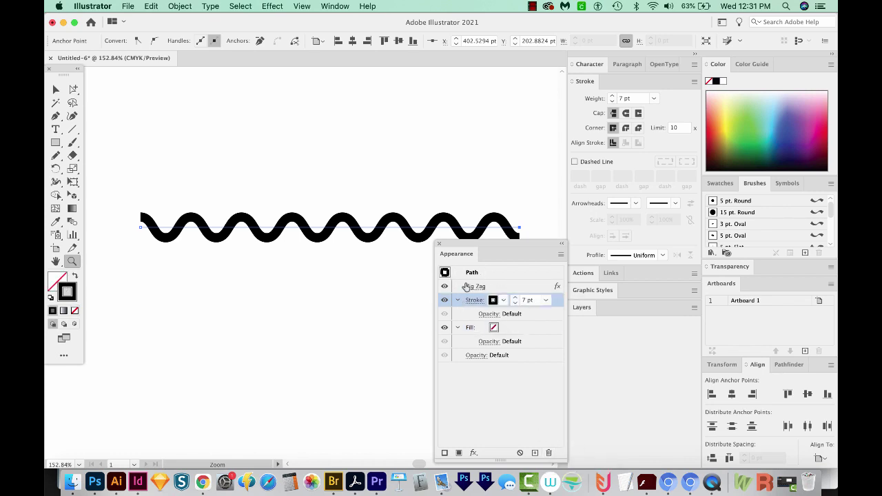
{"action": "left_click", "coordinate": [521, 389]}
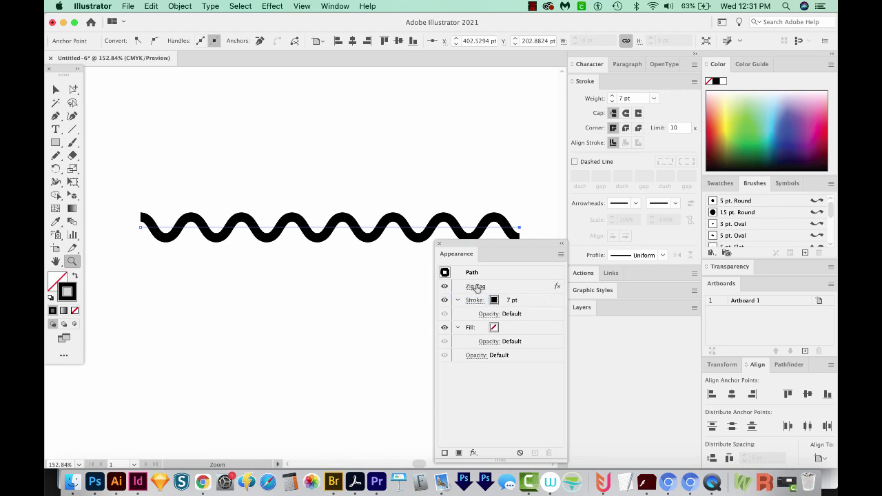
{"action": "left_click", "coordinate": [474, 287]}
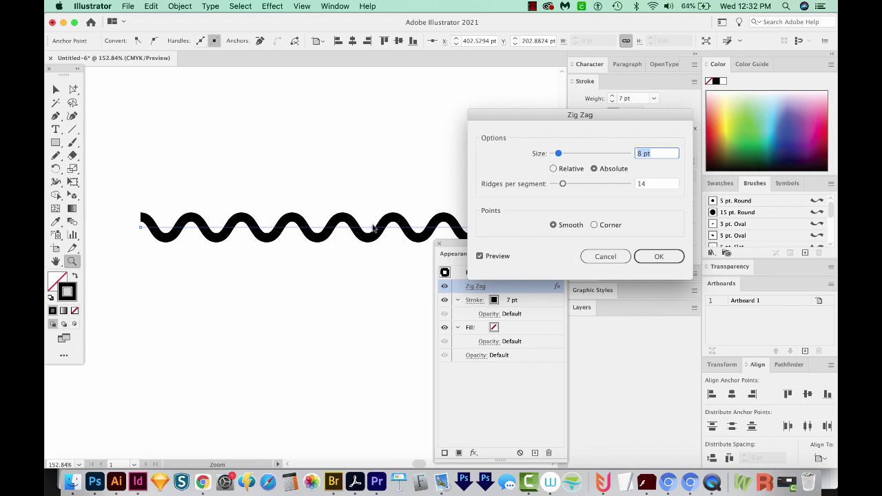
{"action": "left_click", "coordinate": [606, 255]}
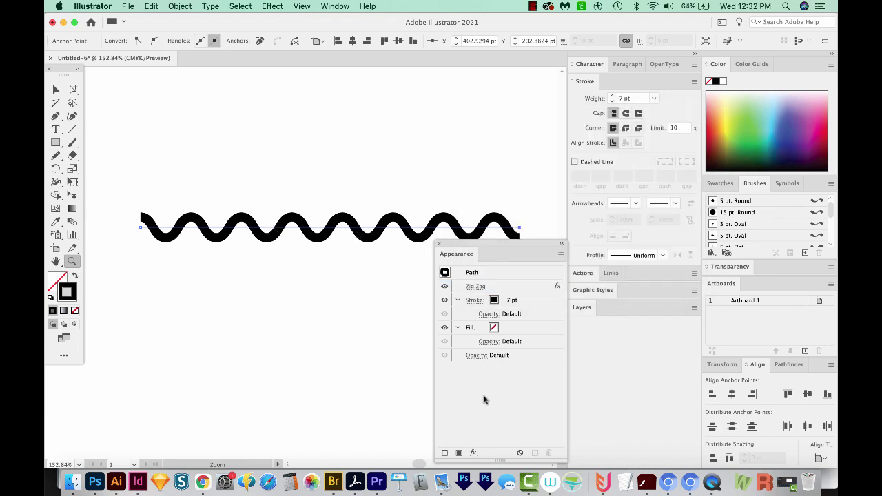
Step: Duplicate the wavy path's 7 pt black stroke in the Appearance panel
{"action": "left_click", "coordinate": [515, 301]}
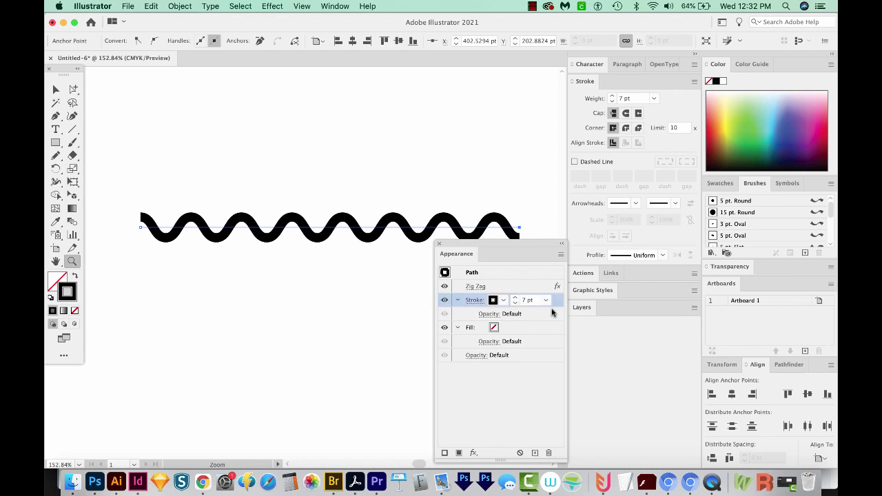
{"action": "left_click", "coordinate": [537, 453]}
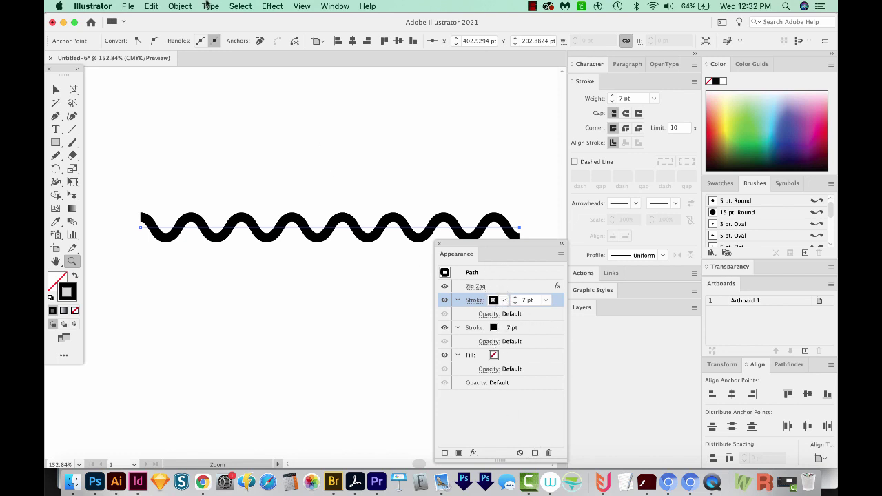
Step: Apply a 13 pt Offset Path effect to the top stroke
{"action": "left_click", "coordinate": [271, 7]}
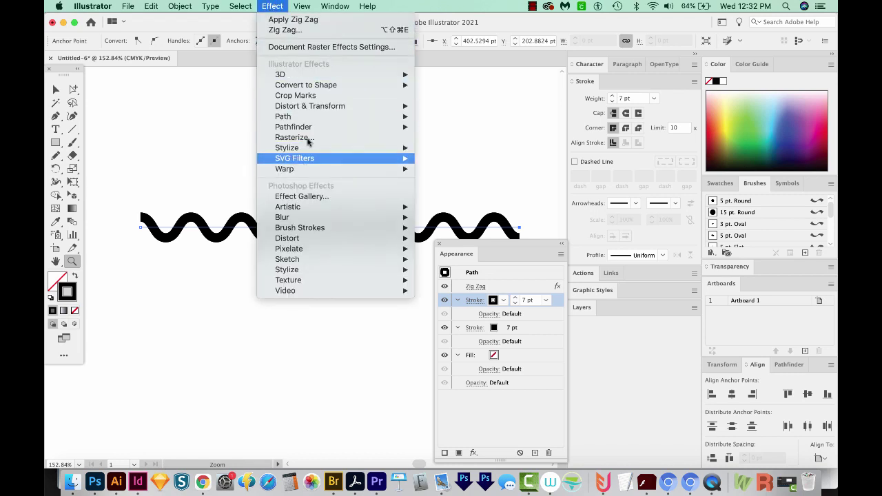
{"action": "mouse_move", "coordinate": [307, 118]}
{"action": "left_click", "coordinate": [449, 116]}
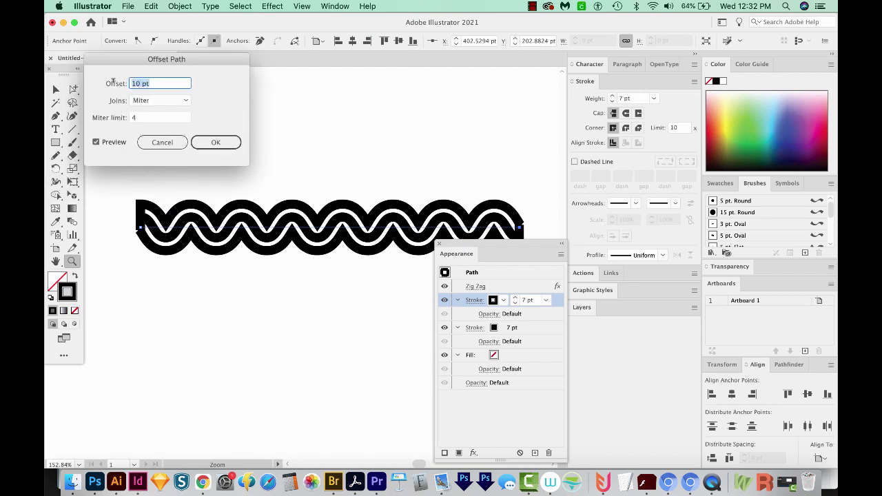
{"action": "key", "text": "Up"}
{"action": "key", "text": "Up"}
{"action": "key", "text": "Up"}
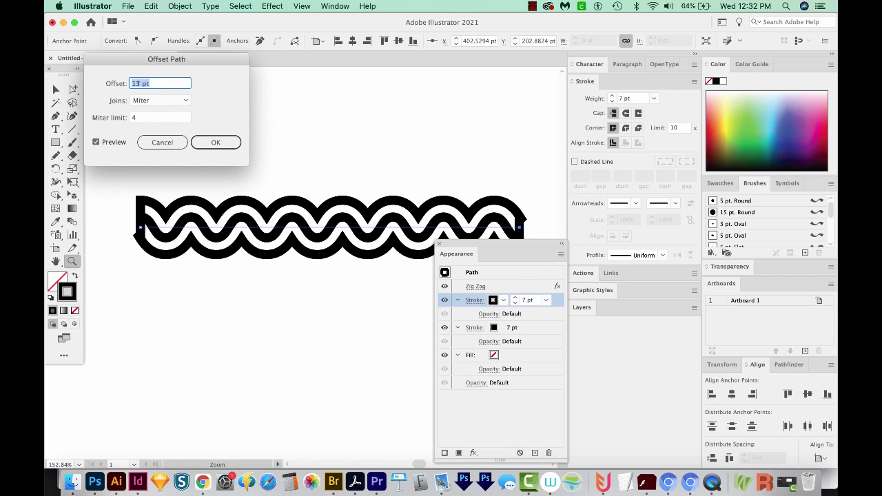
{"action": "left_click", "coordinate": [230, 143]}
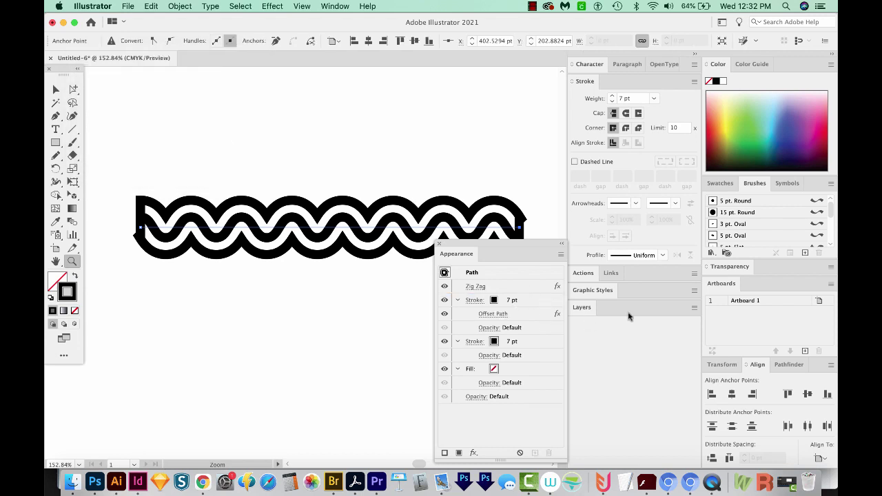
Step: Duplicate the offset stroke and raise the copy's offset to 14 pt
{"action": "left_click", "coordinate": [536, 301]}
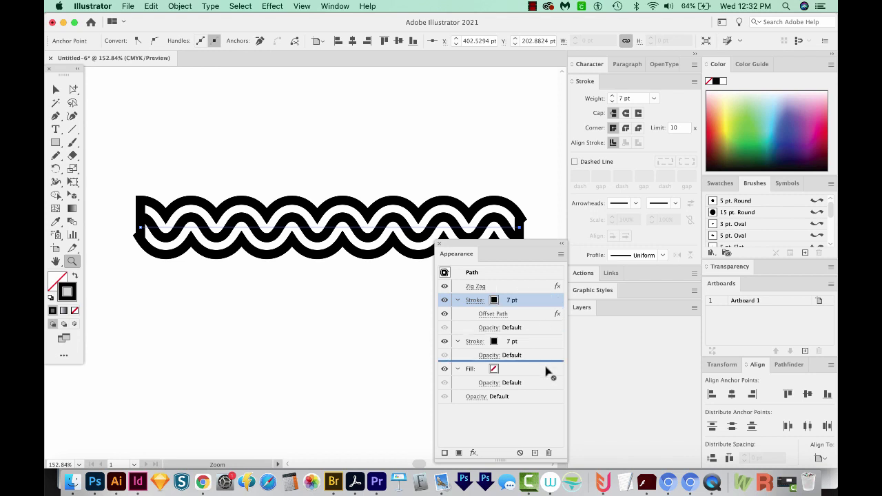
{"action": "left_click", "coordinate": [536, 453]}
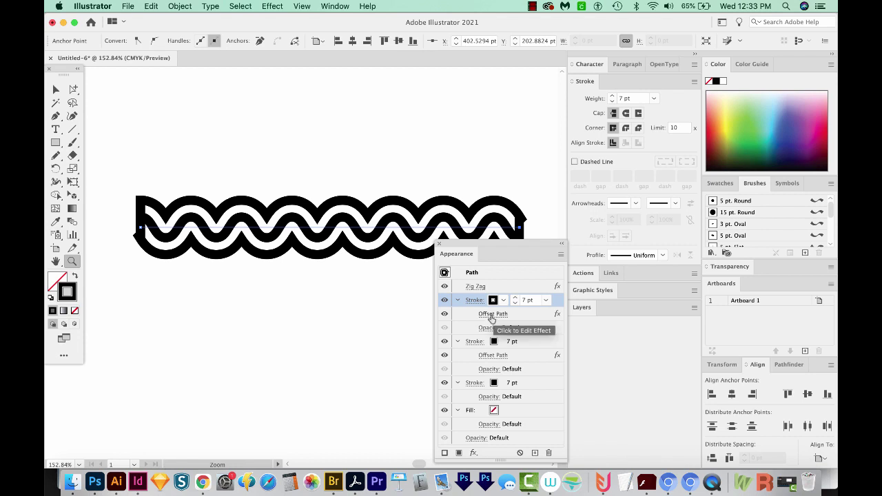
{"action": "left_click", "coordinate": [493, 314]}
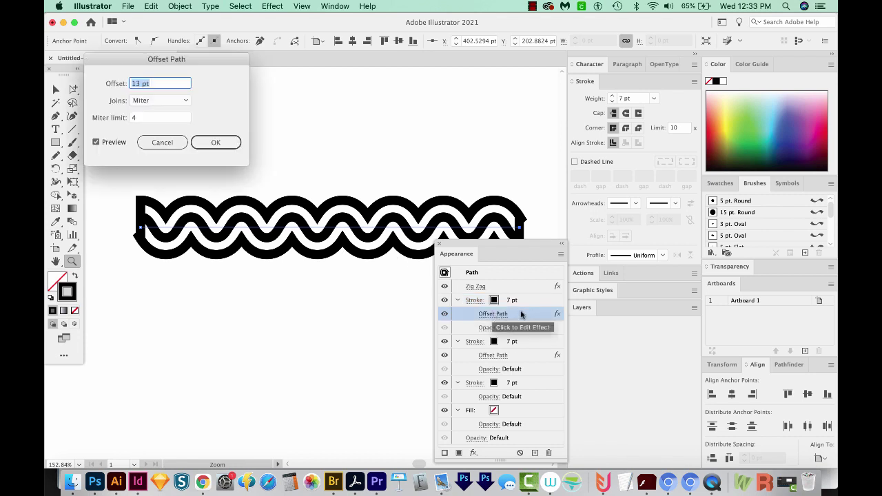
{"action": "key", "text": "Up"}
{"action": "key", "text": "Up"}
{"action": "key", "text": "Up"}
{"action": "key", "text": "Up"}
{"action": "key", "text": "Up"}
{"action": "key", "text": "Up"}
{"action": "key", "text": "Up"}
{"action": "key", "text": "Up"}
{"action": "key", "text": "Up"}
{"action": "key", "text": "Up"}
{"action": "key", "text": "Up"}
{"action": "key", "text": "Up"}
{"action": "key", "text": "Up"}
{"action": "key", "text": "Up"}
{"action": "key", "text": "Up"}
{"action": "key", "text": "Up"}
{"action": "key", "text": "Up"}
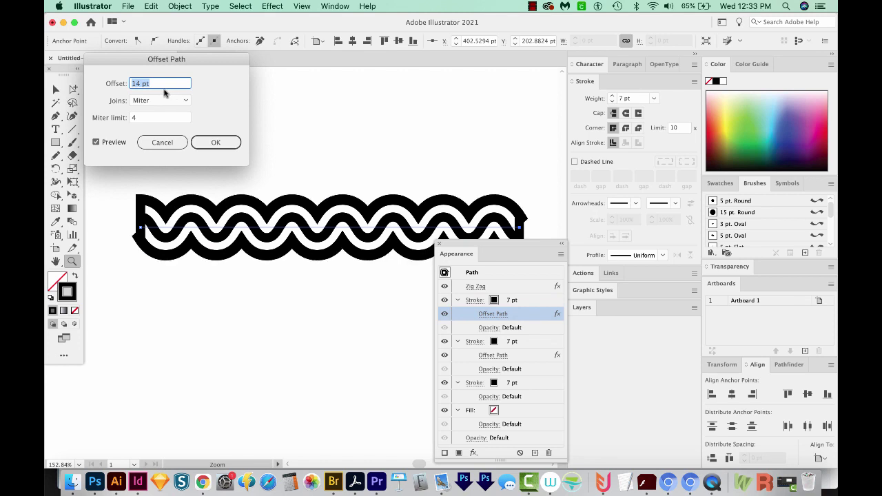
{"action": "left_click", "coordinate": [216, 142]}
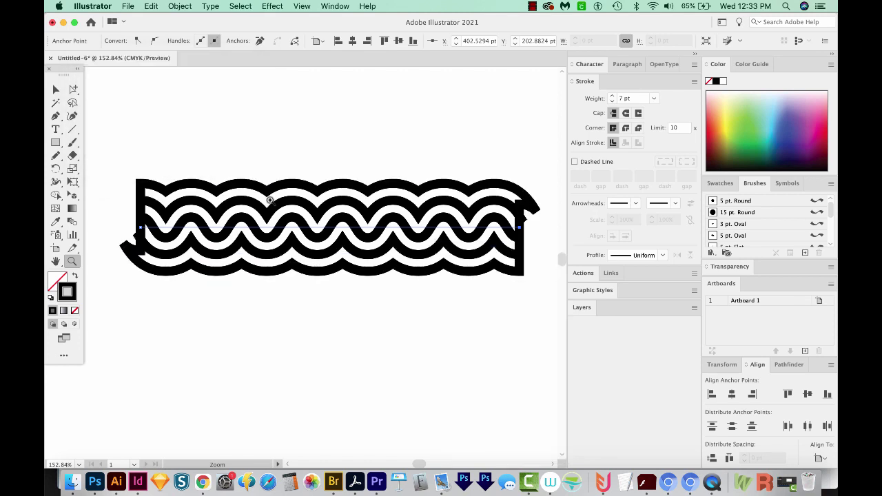
{"action": "left_click", "coordinate": [270, 202]}
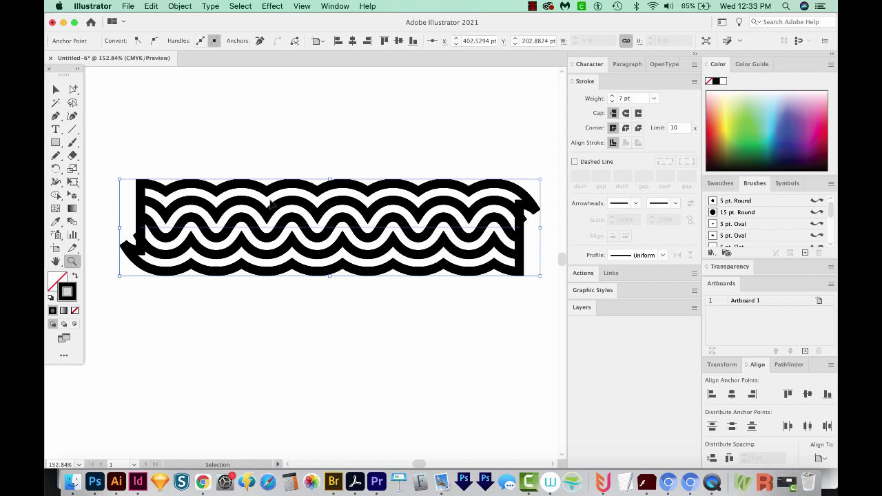
Step: Option-drag a copy of the wave artwork to the right of the artboard
{"action": "key", "text": "super+y"}
{"action": "key", "text": "z"}
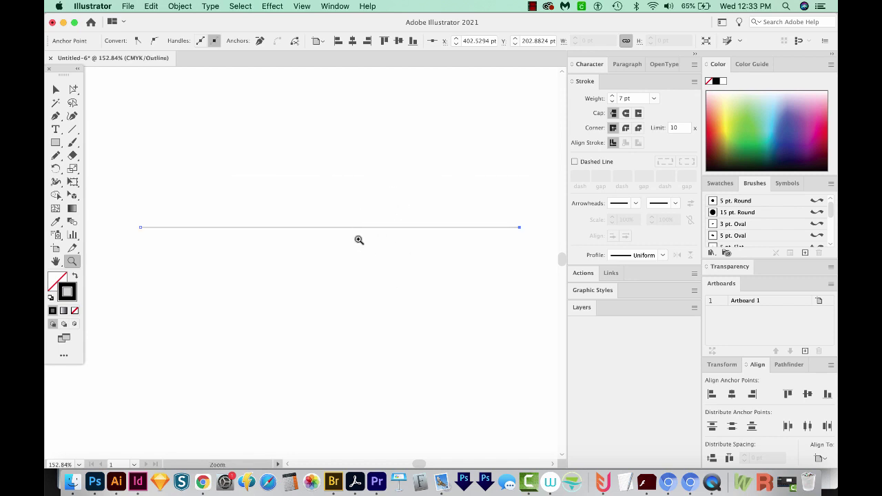
{"action": "key", "text": "super+y"}
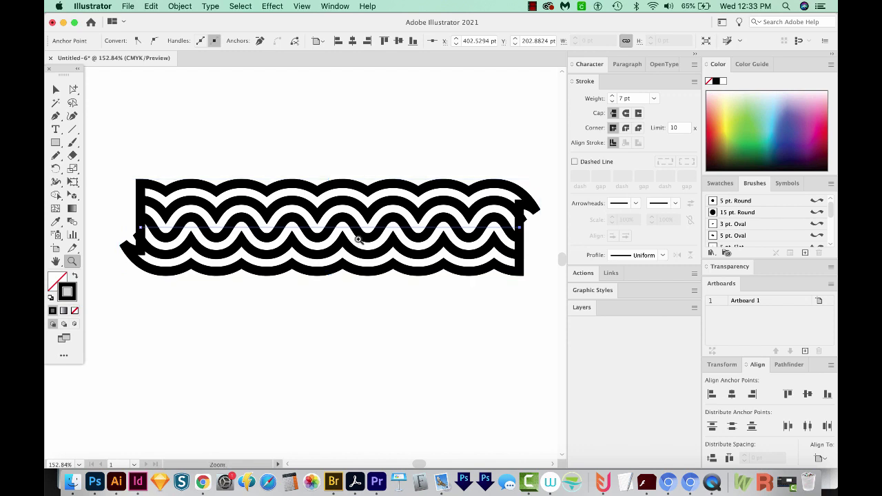
{"action": "left_click_drag", "start_coordinate": [369, 273], "coordinate": [372, 236]}
{"action": "key", "text": "super+minus"}
{"action": "key", "text": "super+minus"}
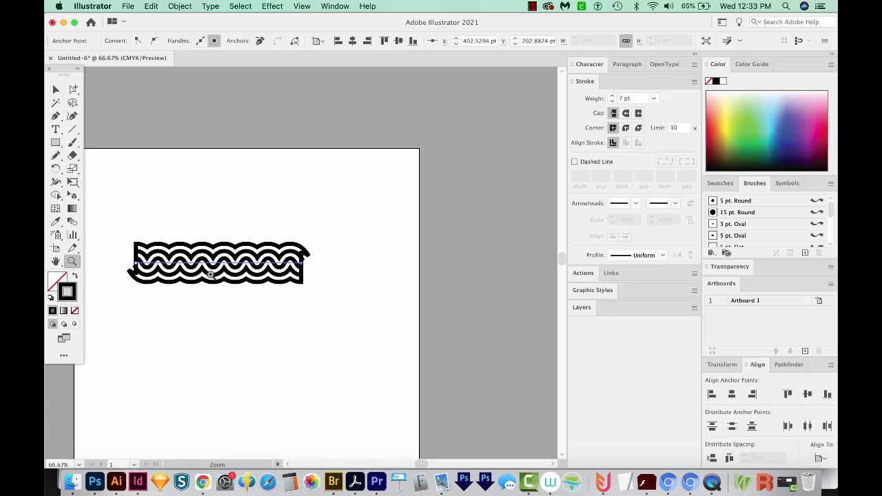
{"action": "key", "text": "v"}
{"action": "left_click", "coordinate": [183, 271]}
{"action": "left_click_drag", "start_coordinate": [156, 270], "coordinate": [473, 270]}
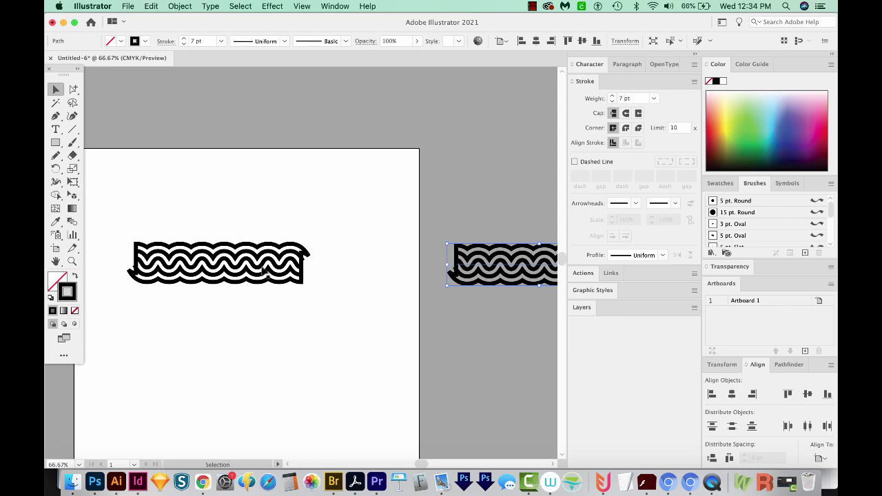
Step: Expand the original waves' appearance and inspect the resulting paths in Outline view
{"action": "left_click", "coordinate": [230, 269]}
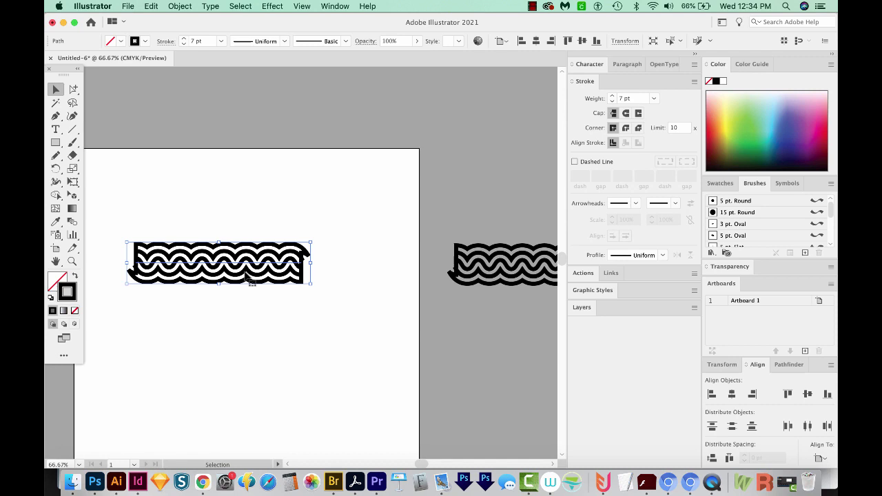
{"action": "left_click", "coordinate": [178, 6]}
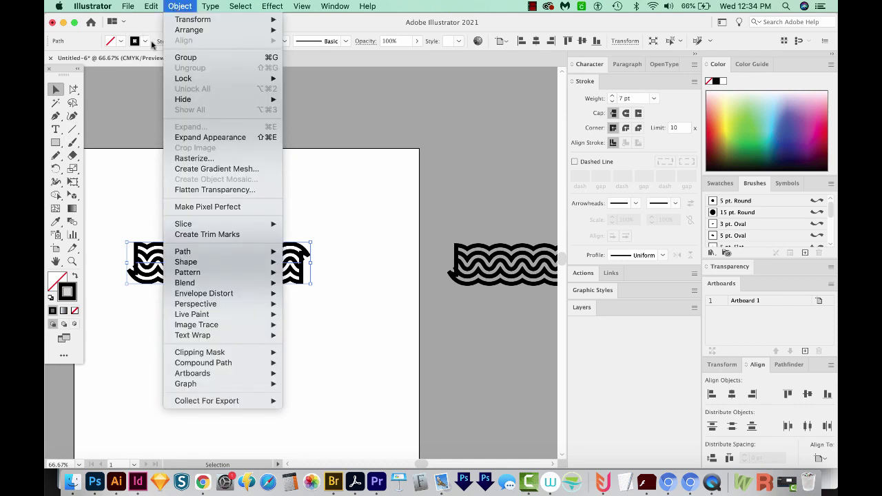
{"action": "left_click", "coordinate": [195, 138]}
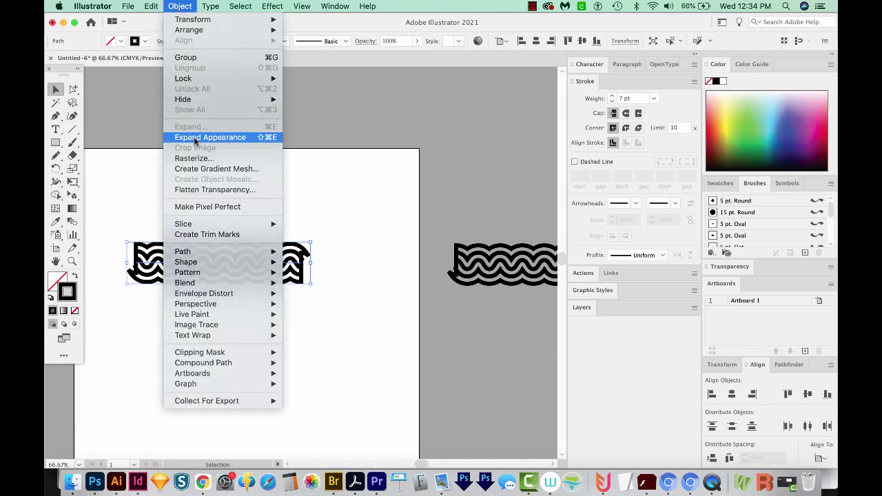
{"action": "key", "text": "z"}
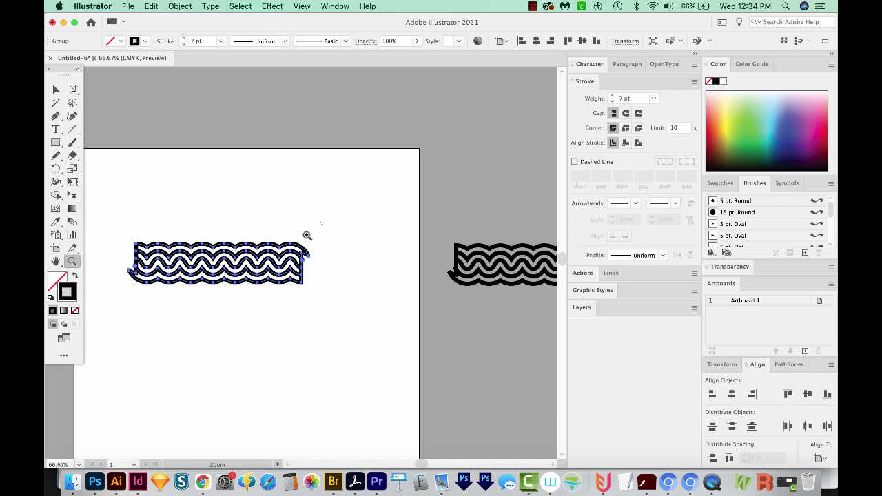
{"action": "left_click_drag", "start_coordinate": [305, 232], "coordinate": [193, 325]}
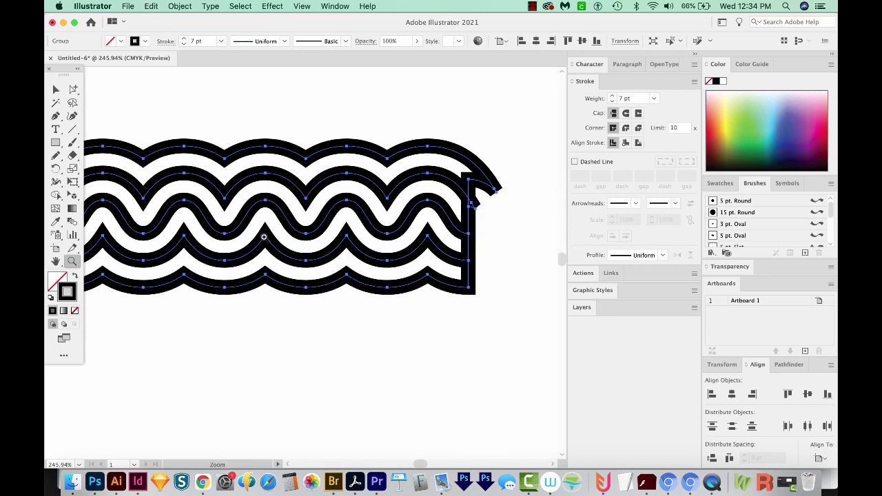
{"action": "key", "text": "super+y"}
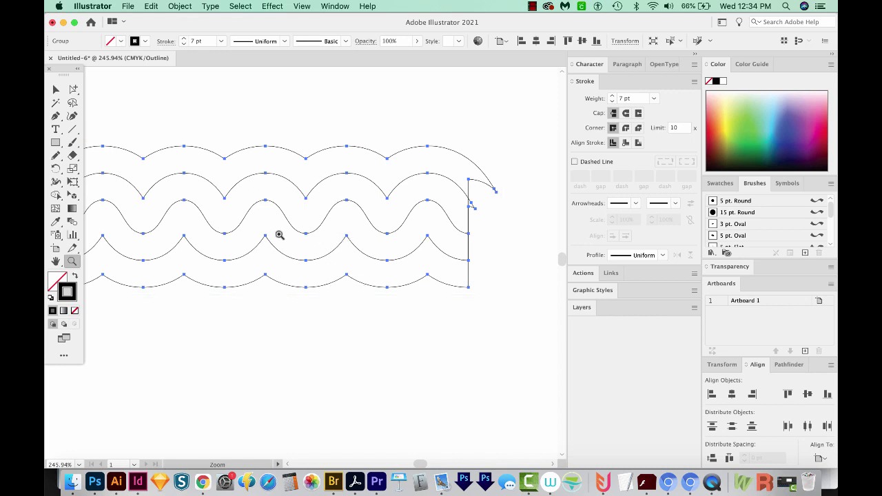
Step: Select and delete the stray curled pieces at the waves' right end
{"action": "key", "text": "super+y"}
{"action": "key", "text": "super+minus"}
{"action": "key", "text": "super+minus"}
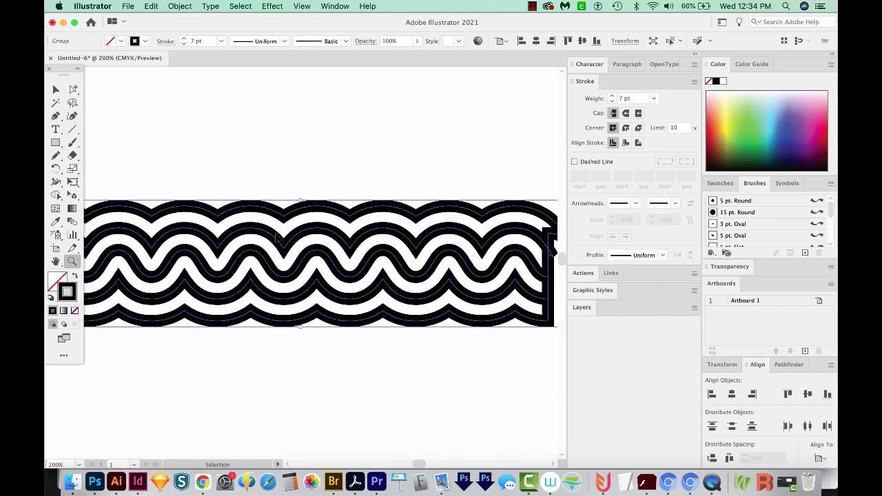
{"action": "key", "text": "super+z"}
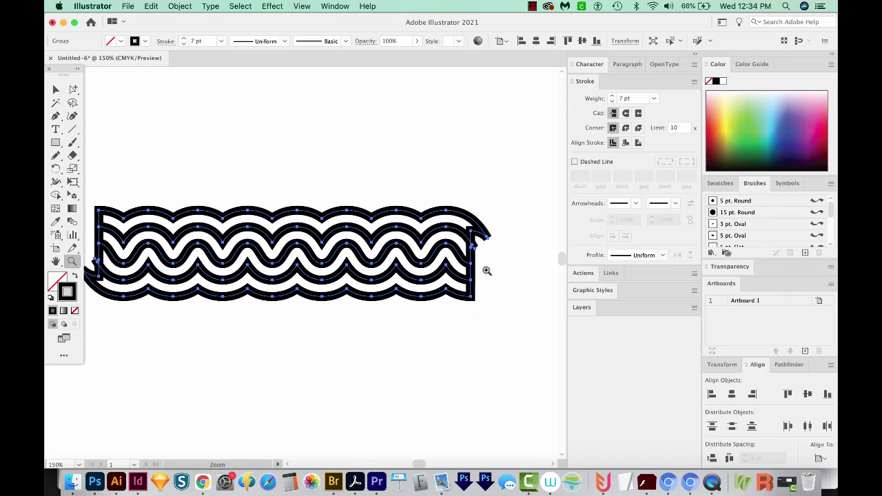
{"action": "key", "text": "a"}
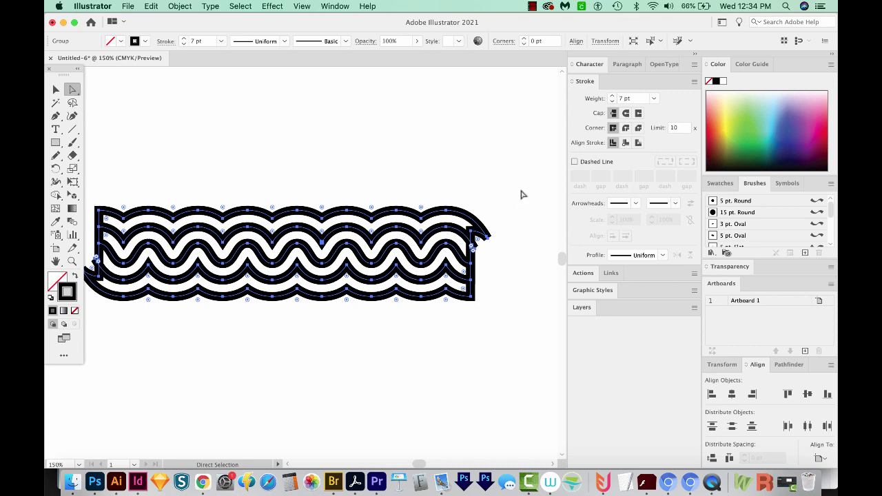
{"action": "left_click_drag", "start_coordinate": [463, 356], "coordinate": [456, 363]}
{"action": "key", "text": "Delete"}
Step: Select and delete the stray pieces at the waves' left end
{"action": "scroll", "coordinate": [388, 361], "scroll_direction": "left", "scroll_amount": 5}
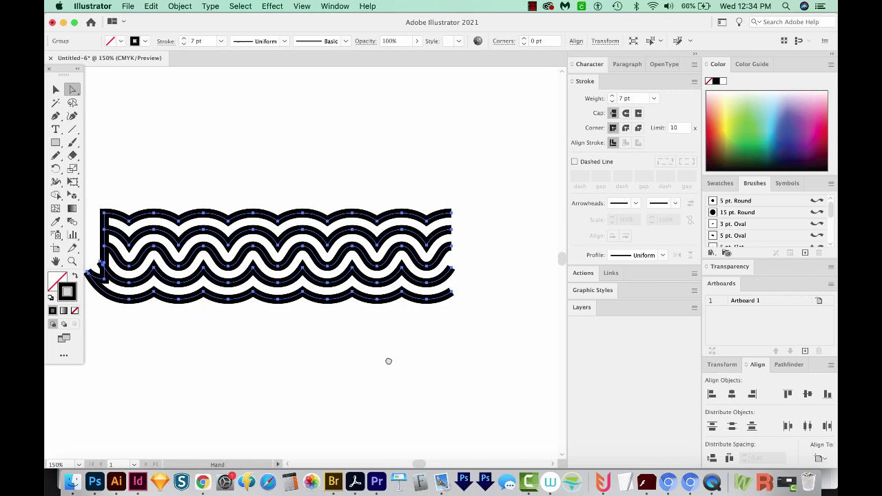
{"action": "left_click_drag", "start_coordinate": [142, 172], "coordinate": [193, 312]}
{"action": "key", "text": "Delete"}
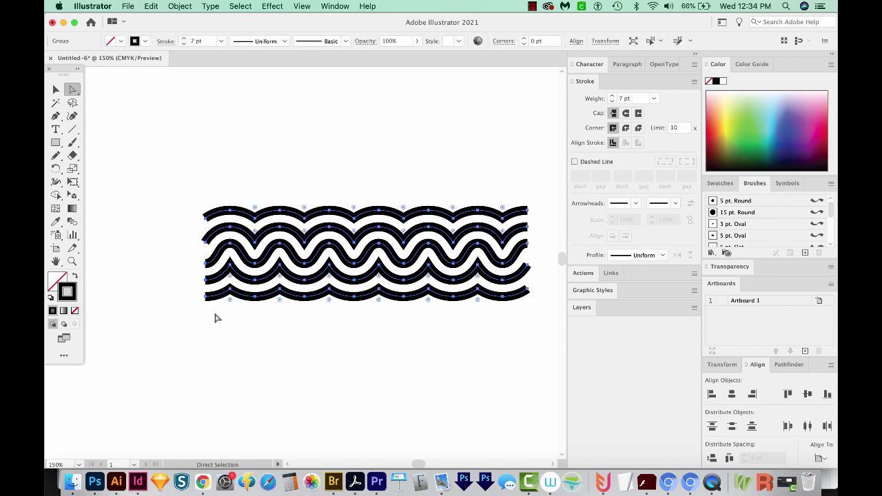
{"action": "scroll", "coordinate": [347, 282], "scroll_direction": "right", "scroll_amount": 3}
{"action": "key", "text": "v"}
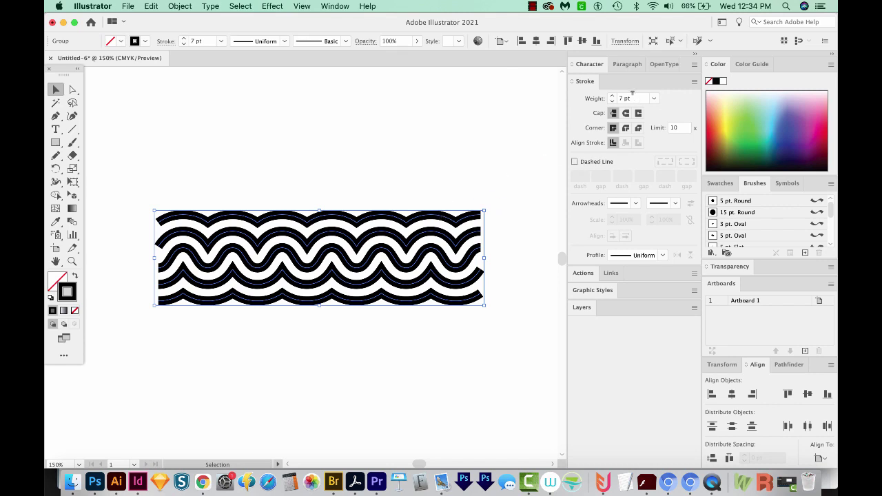
Step: Drop the wave stroke weight to 4 pt, then raise it back to 7 pt
{"action": "left_click", "coordinate": [612, 102]}
{"action": "left_click", "coordinate": [612, 101]}
{"action": "left_click", "coordinate": [612, 102]}
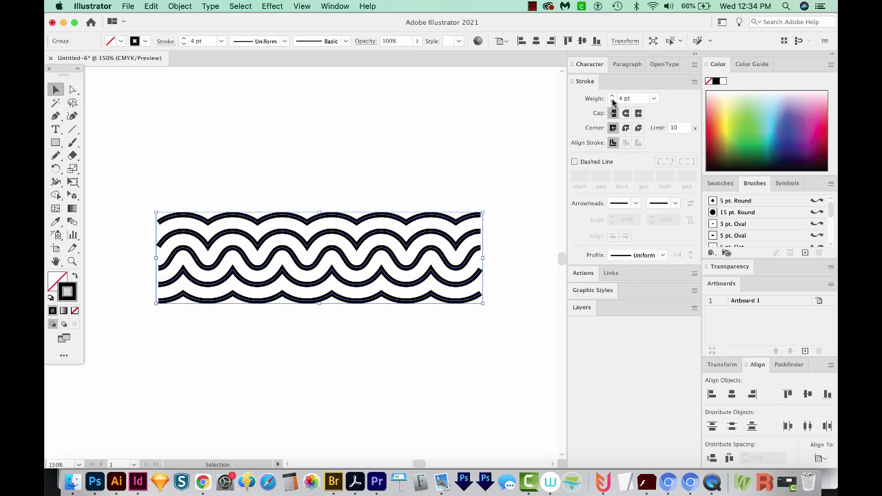
{"action": "left_click", "coordinate": [612, 95]}
{"action": "left_click", "coordinate": [612, 96]}
{"action": "left_click", "coordinate": [612, 96]}
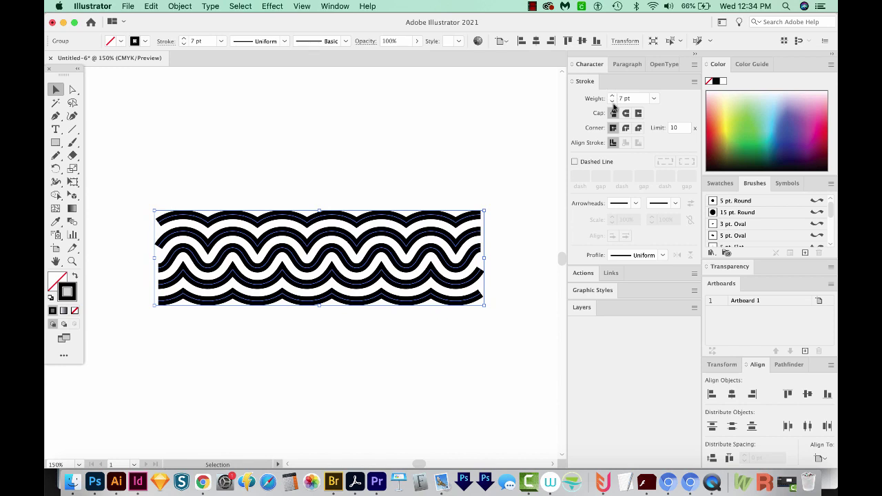
Step: Drag the five-wave group slightly up and left on the canvas
{"action": "key", "text": "super+shift+a"}
{"action": "key", "text": "super+y"}
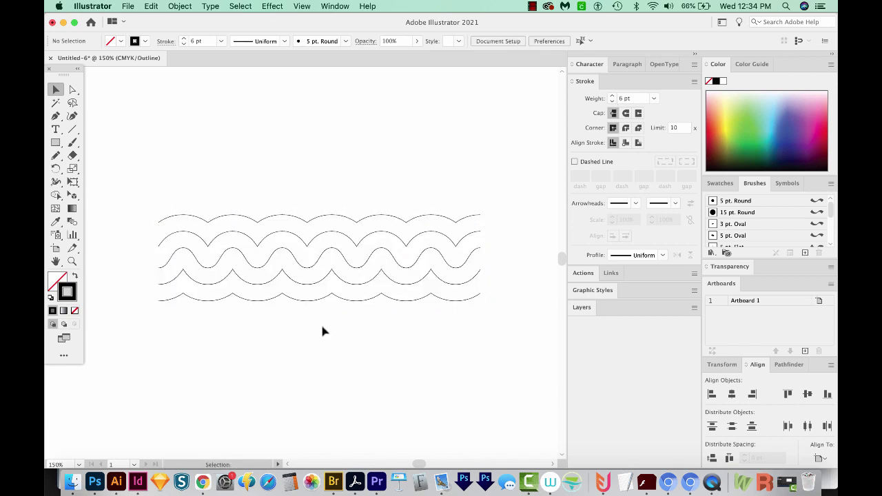
{"action": "key", "text": "super"}
{"action": "key", "text": "super+y"}
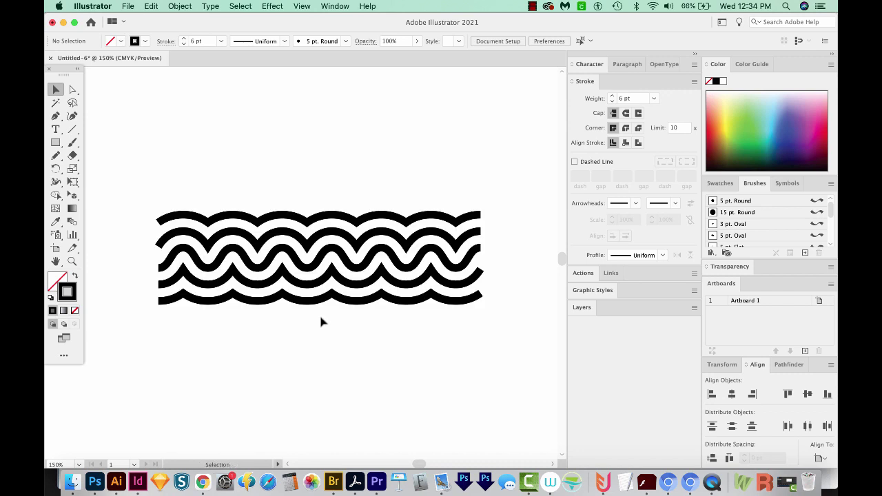
{"action": "left_click_drag", "start_coordinate": [356, 230], "coordinate": [346, 207]}
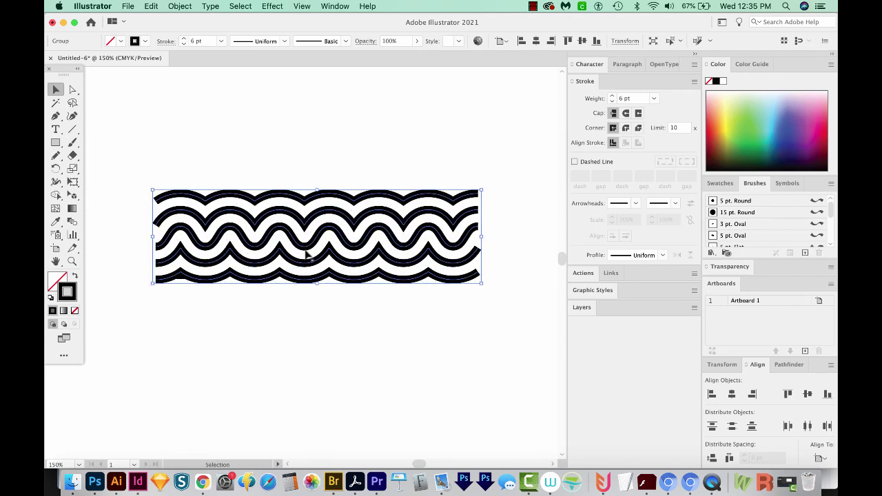
Step: Ungroup the wave group into five separate paths and deselect them
{"action": "key", "text": "super"}
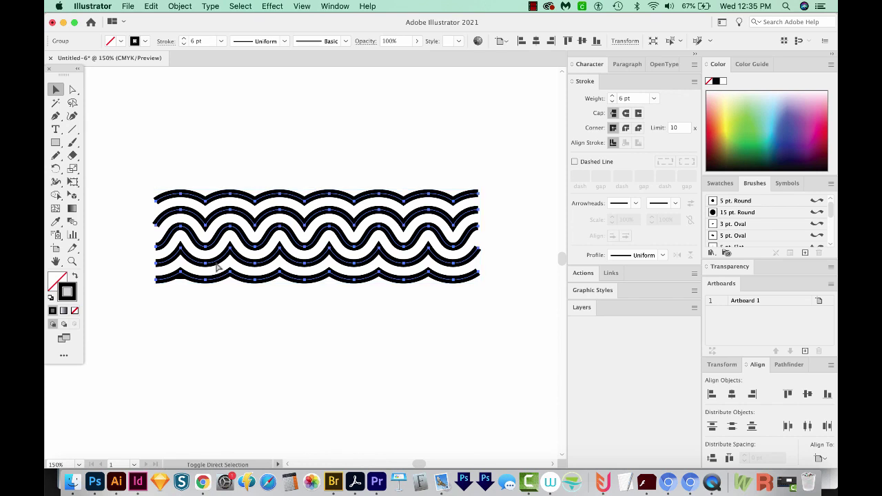
{"action": "key", "text": "super+8"}
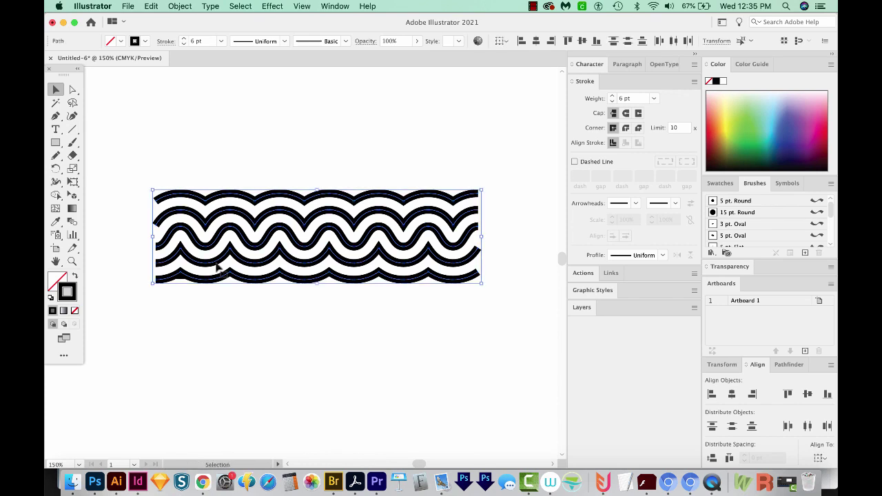
{"action": "left_click", "coordinate": [269, 292]}
Step: Test-drag the middle, top and scalloped waves, undo the moves, then select the middle wave
{"action": "left_click_drag", "start_coordinate": [338, 233], "coordinate": [316, 339]}
{"action": "left_click_drag", "start_coordinate": [308, 206], "coordinate": [314, 152]}
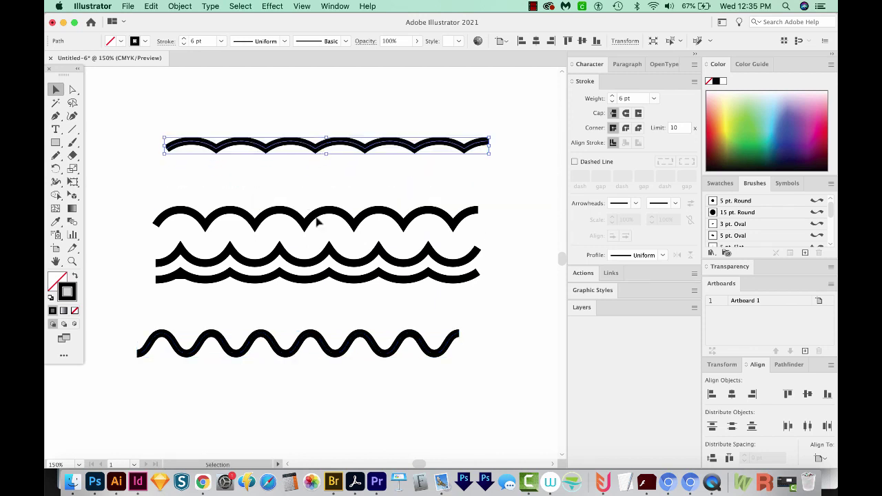
{"action": "left_click_drag", "start_coordinate": [319, 217], "coordinate": [350, 311]}
{"action": "key", "text": "super+z"}
{"action": "key", "text": "super+z"}
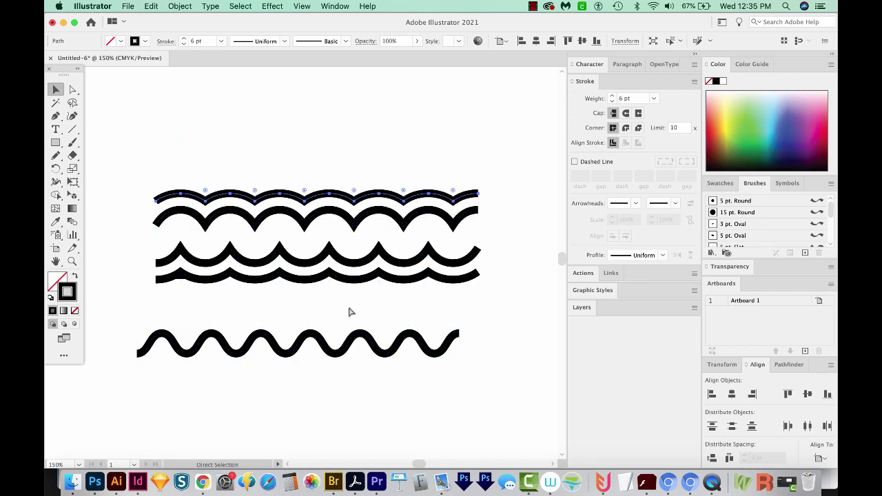
{"action": "key", "text": "super+z"}
{"action": "left_click", "coordinate": [185, 236]}
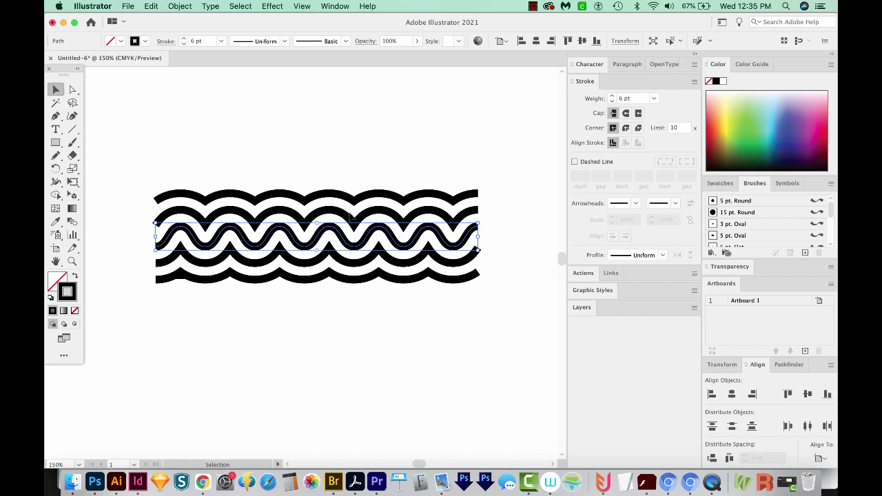